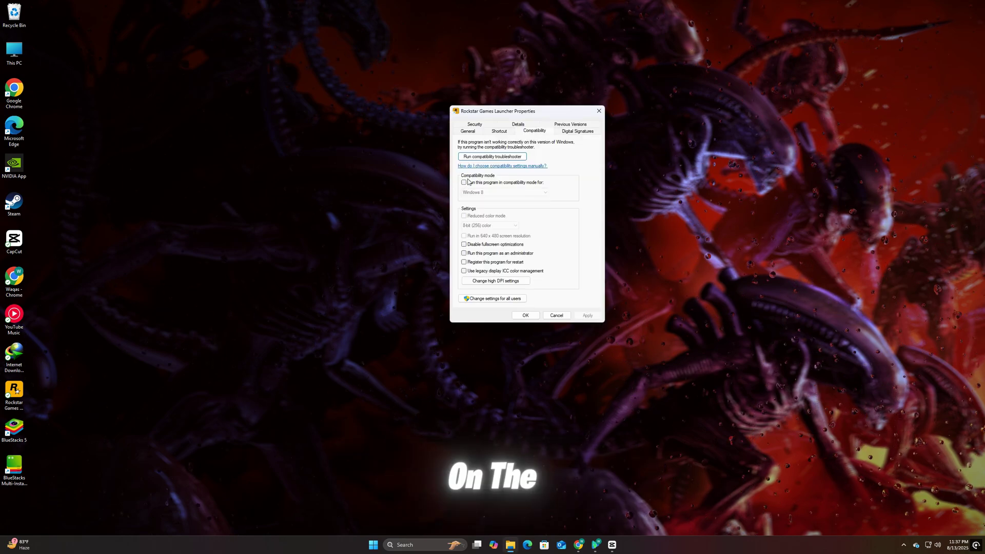
Enable Windows 8 compatibility mode and disable fullscreen optimizations for the Rockstar launcher.
{"action": "left_click", "coordinate": [463, 182]}
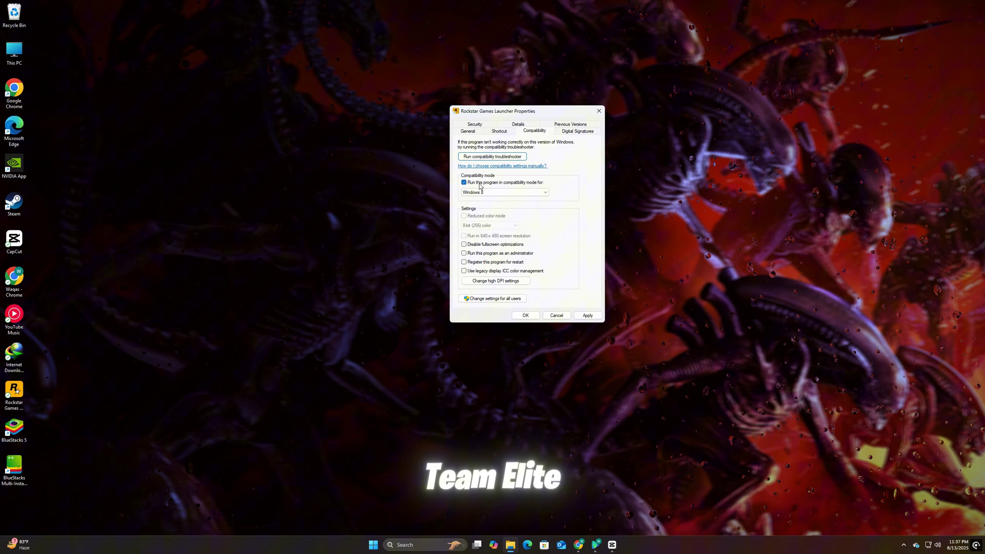
{"action": "left_click", "coordinate": [463, 244]}
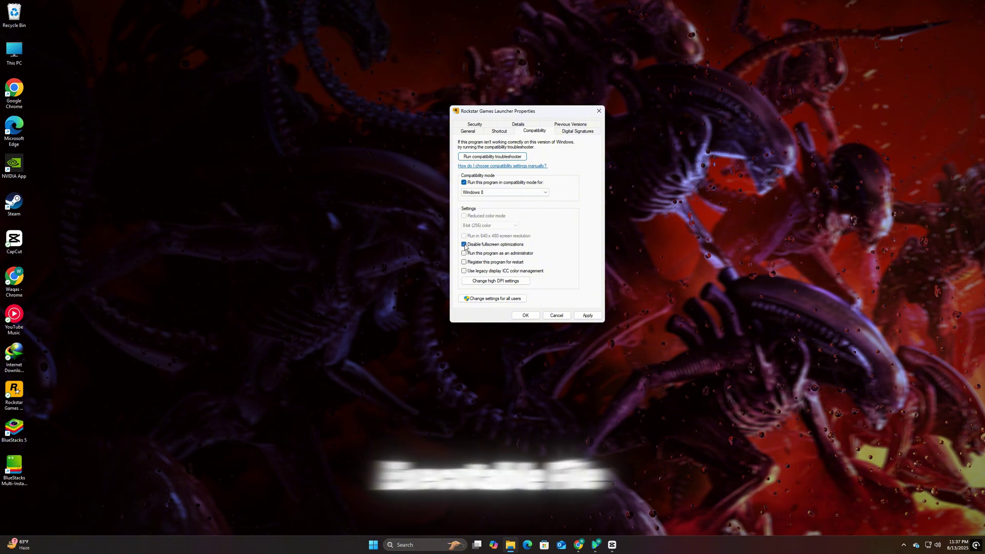
{"action": "left_click", "coordinate": [493, 280]}
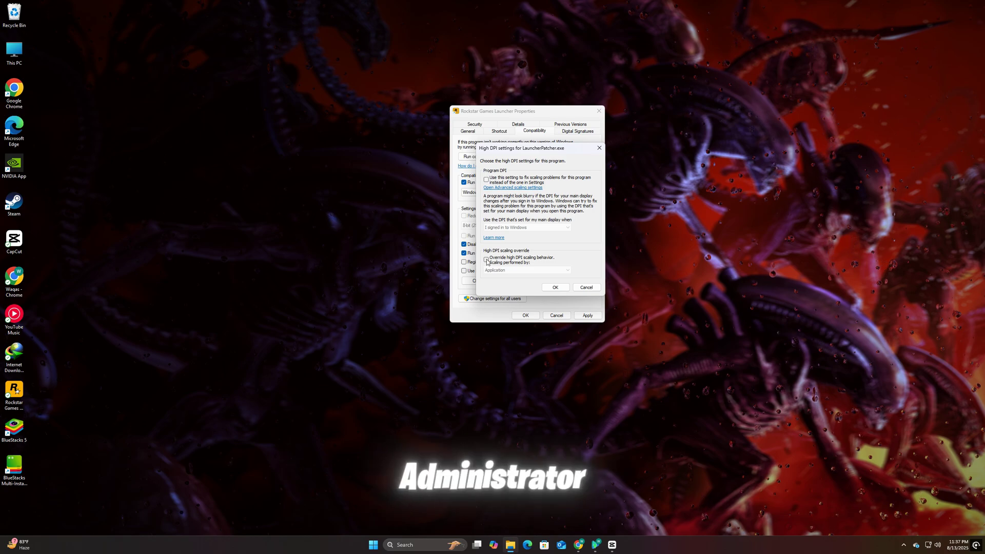
Override high-DPI scaling so scaling is performed by System (Enhanced) and Windows fixes scaling problems.
{"action": "left_click", "coordinate": [487, 180]}
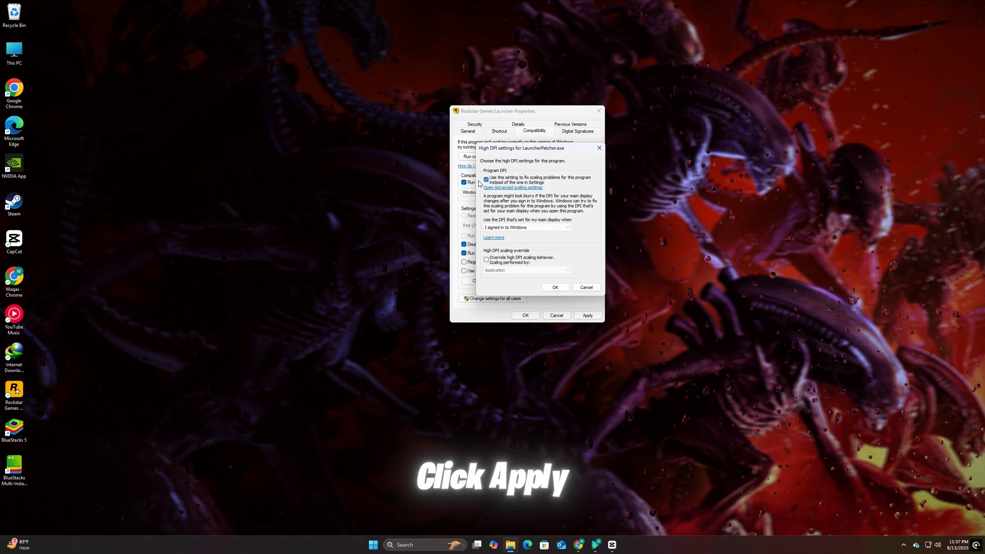
{"action": "left_click", "coordinate": [485, 258]}
{"action": "left_click", "coordinate": [526, 270]}
{"action": "left_click", "coordinate": [502, 286]}
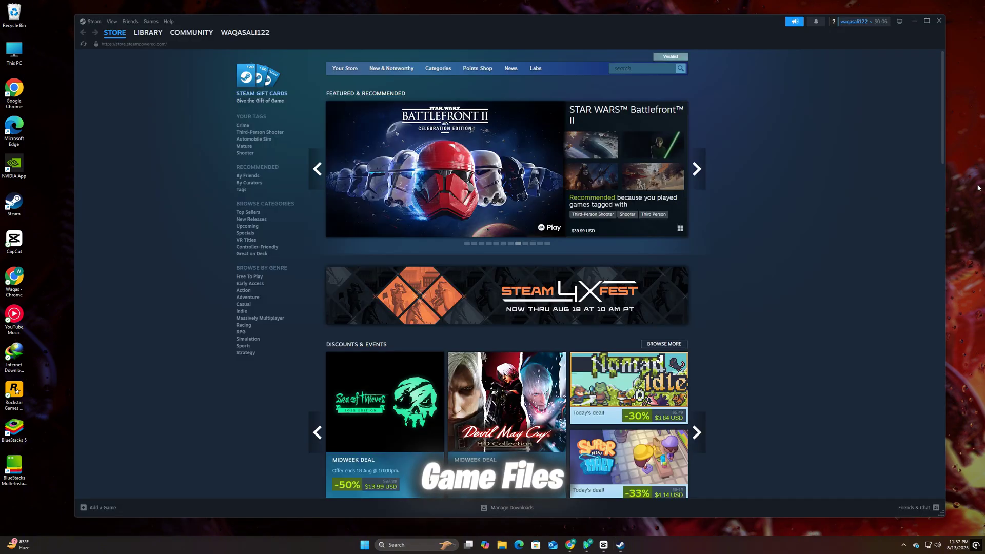
Switch from the Steam store to the game library.
{"action": "right_click", "coordinate": [977, 187]}
{"action": "left_click", "coordinate": [959, 217]}
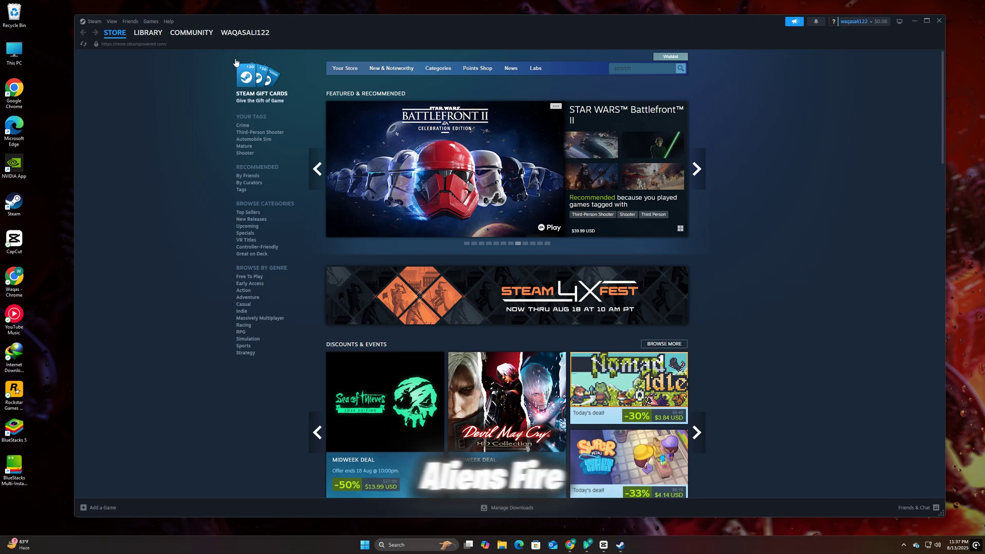
{"action": "left_click", "coordinate": [148, 33]}
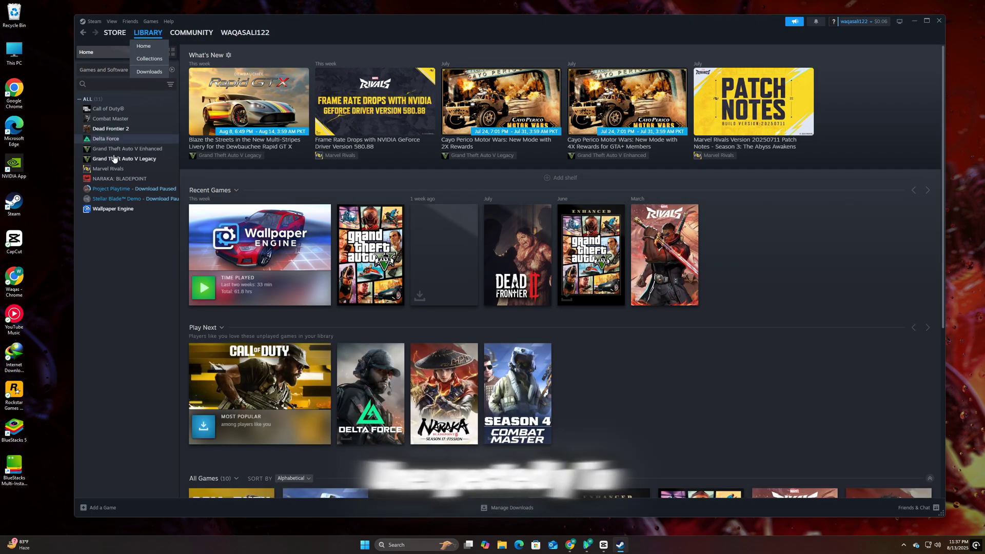
Show the Installed Files properties of Grand Theft Auto V Legacy.
{"action": "right_click", "coordinate": [115, 158]}
{"action": "left_click", "coordinate": [147, 228]}
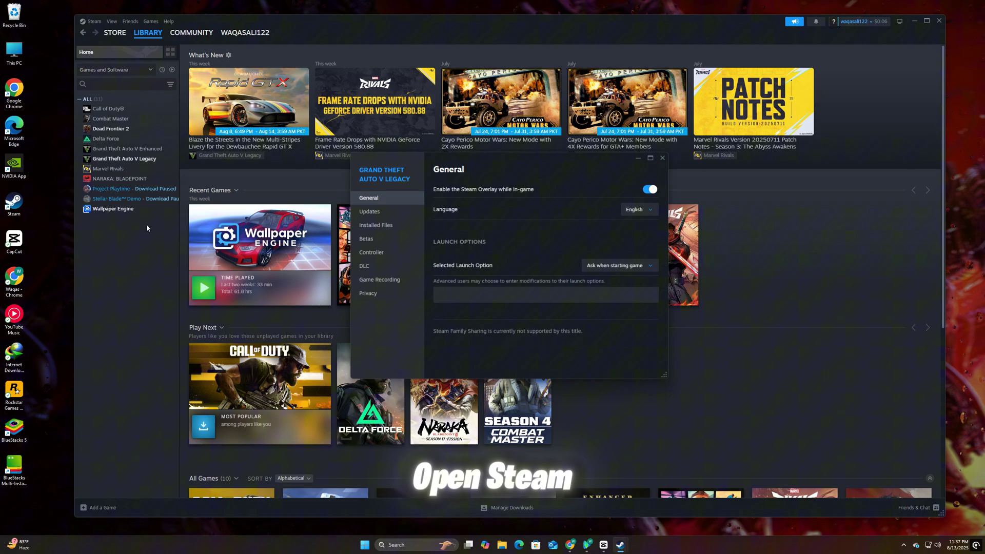
{"action": "left_click", "coordinate": [366, 225]}
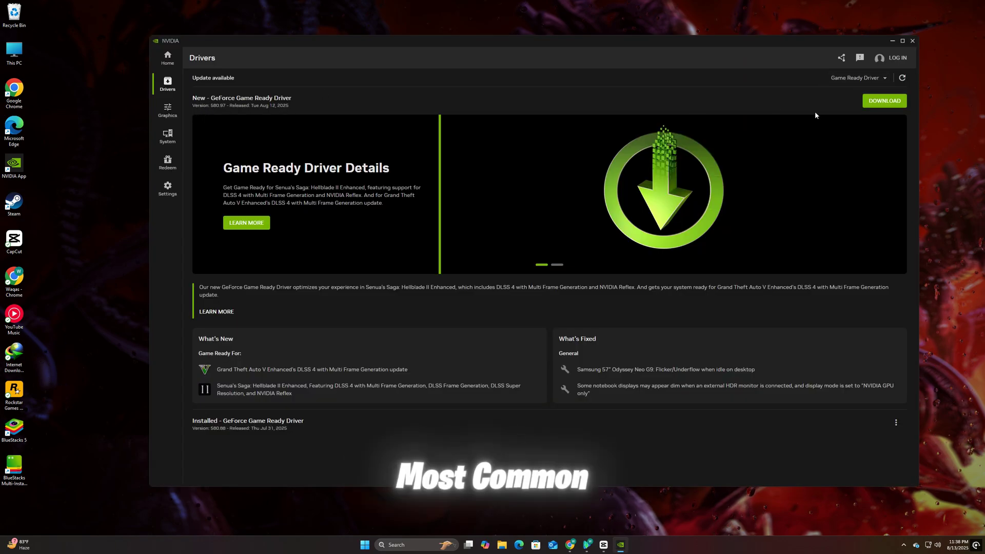
Start downloading the new GeForce Game Ready Driver and close the NVIDIA app.
{"action": "left_click", "coordinate": [884, 101]}
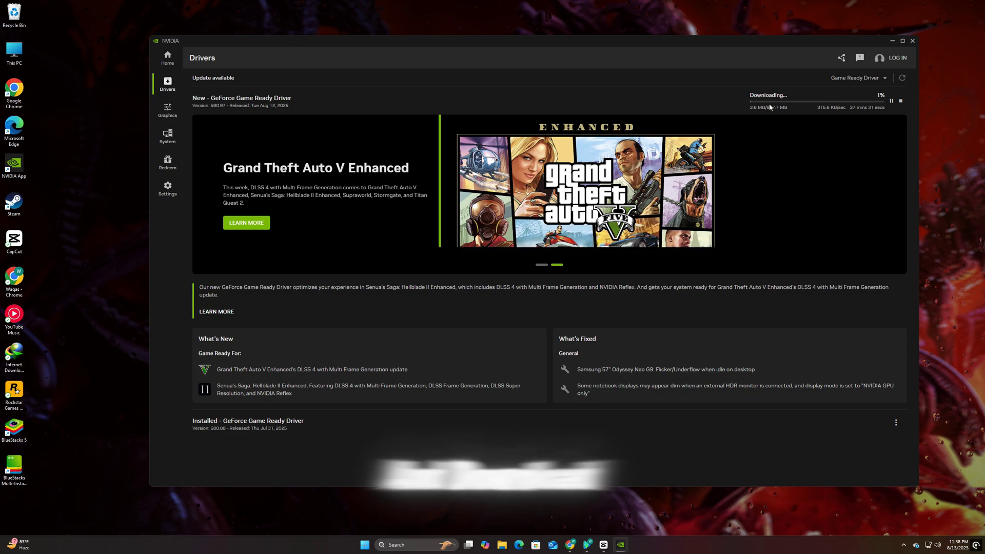
{"action": "left_click", "coordinate": [912, 41]}
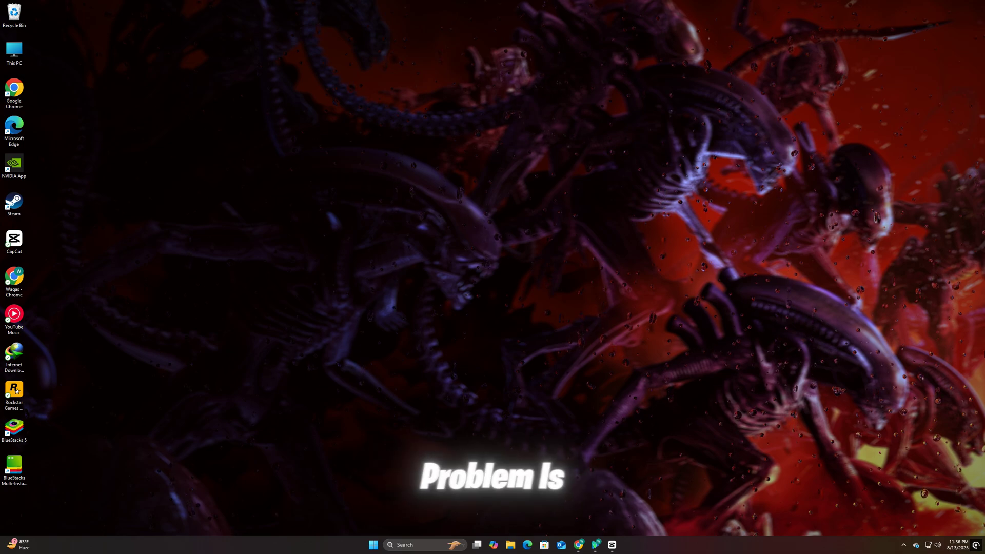
Reach Windows Security's Virus & threat protection page via Start search.
{"action": "key", "text": "super"}
{"action": "type", "text": "vi"}
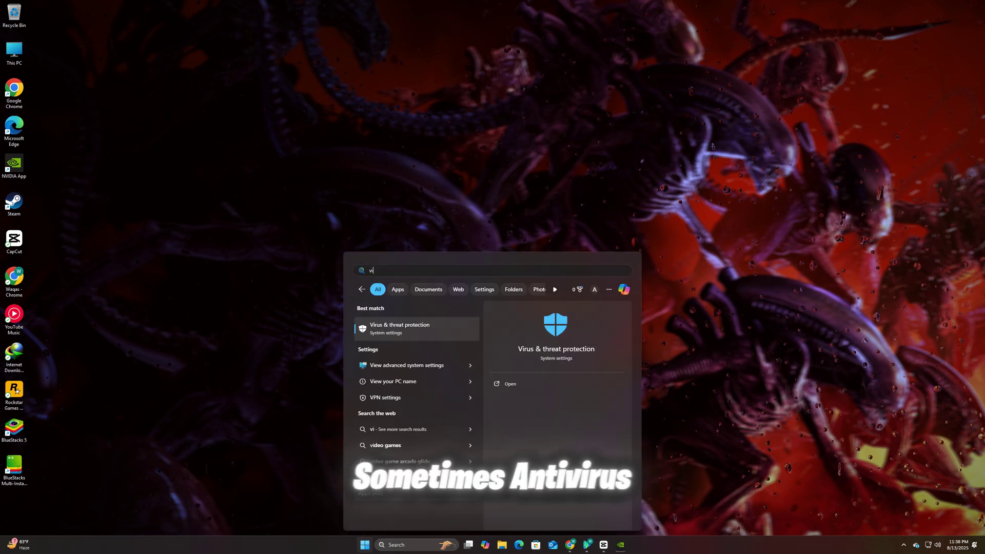
{"action": "left_click", "coordinate": [389, 333]}
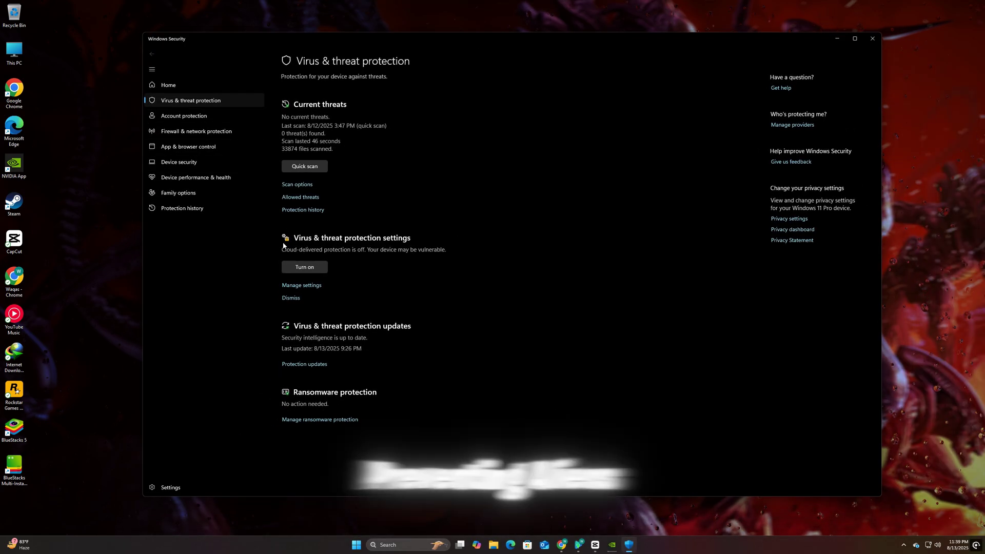
Switch Microsoft Defender real-time protection off in the virus and threat protection settings.
{"action": "left_click", "coordinate": [302, 287]}
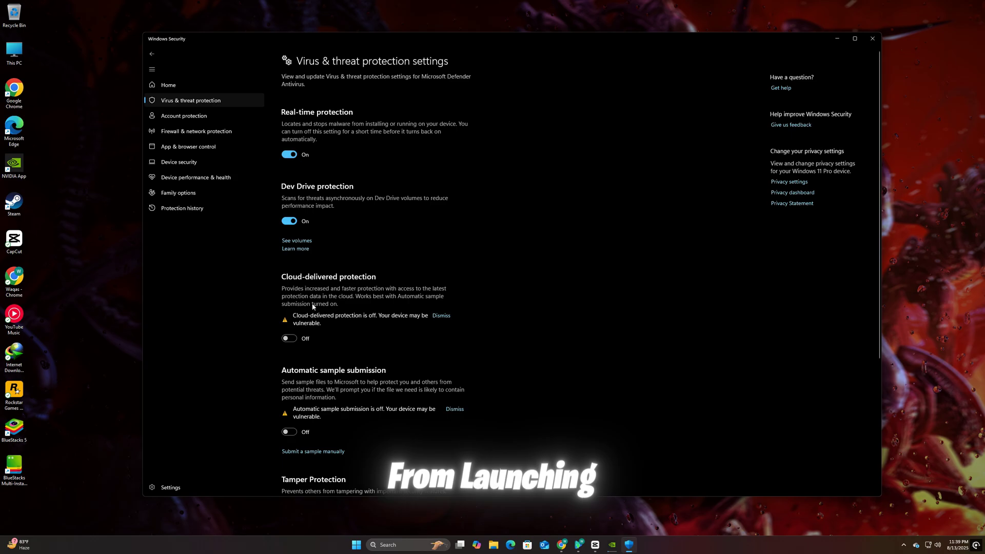
{"action": "left_click", "coordinate": [290, 154]}
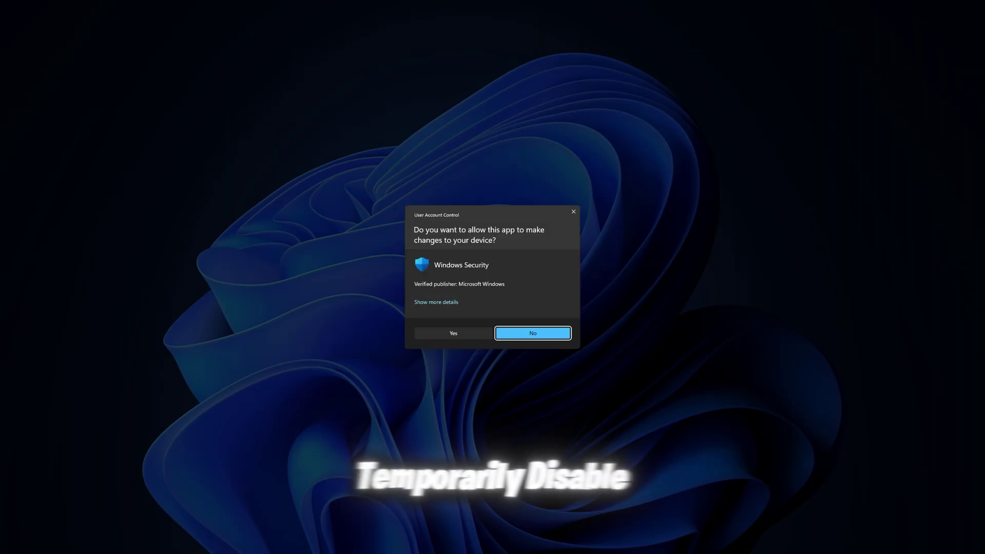